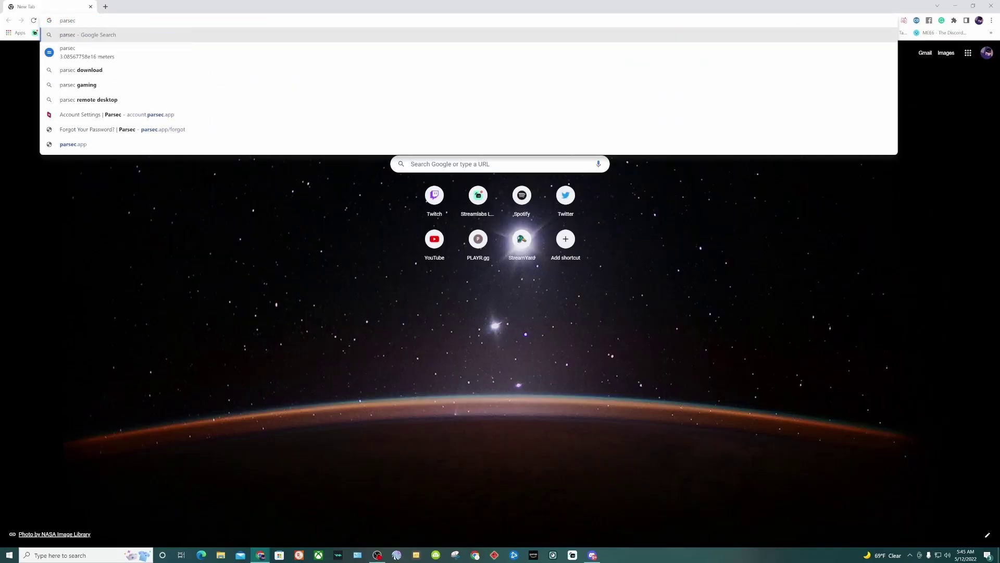
Load parsec.app and download the 64-bit Windows Parsec installer from the downloads page.
text(.app)
key(Return)
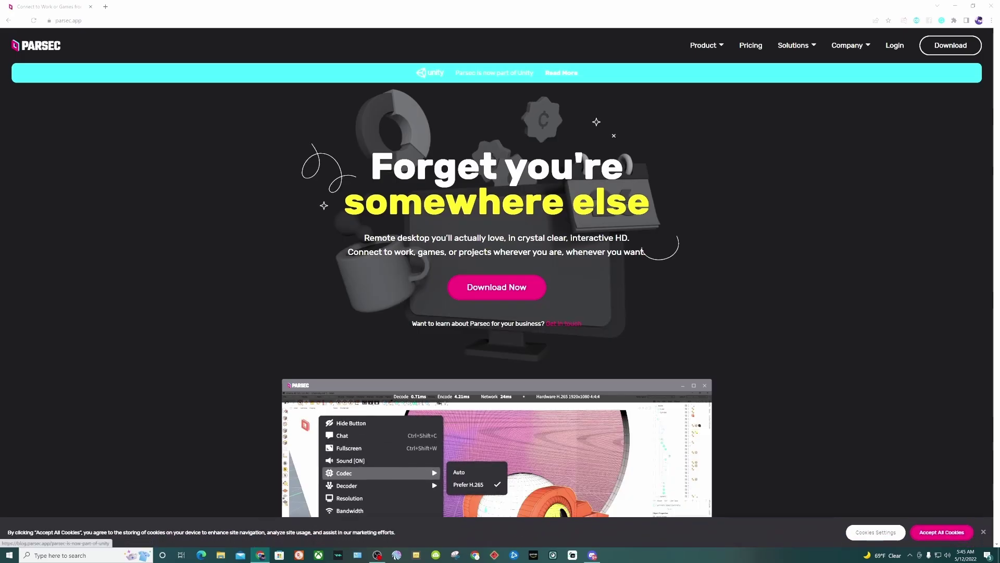
click(496, 287)
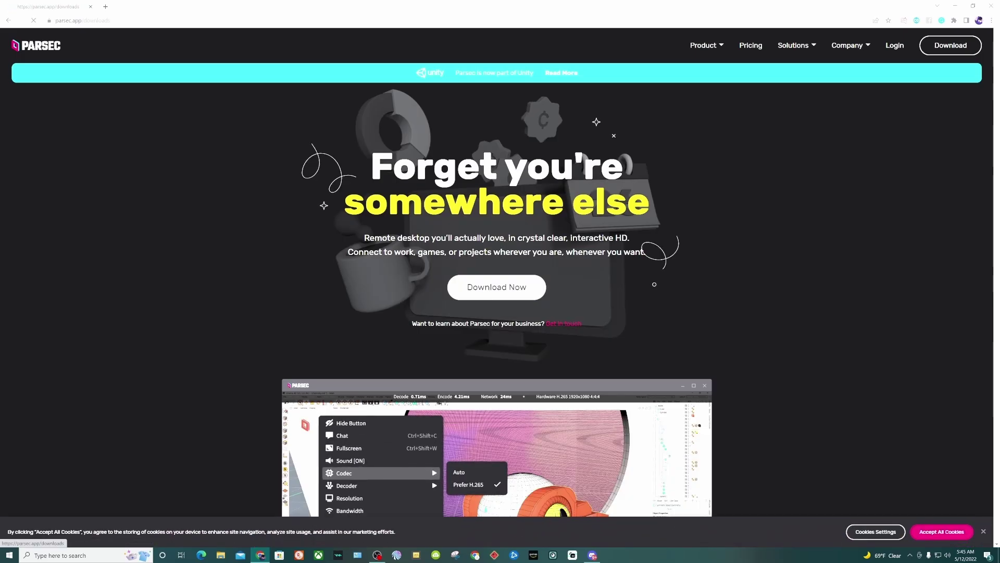
scroll(496, 271, down, 1)
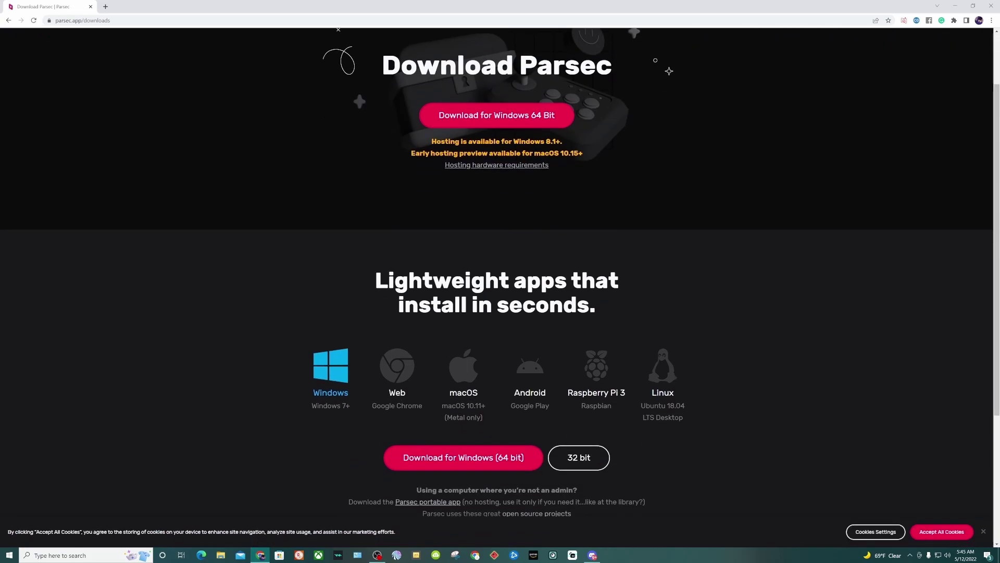
click(463, 457)
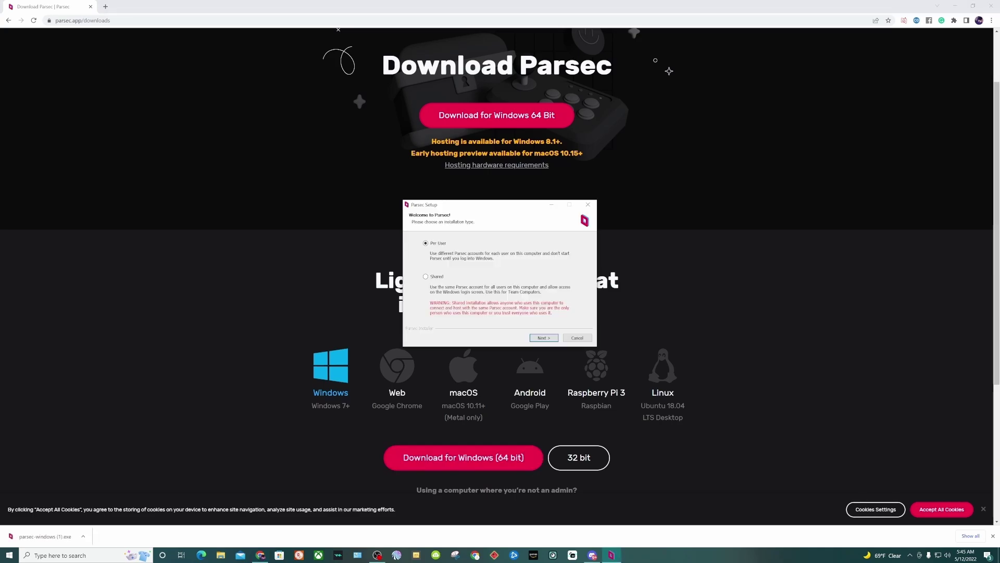
Finish the per-user Parsec install and review Client settings (Overlay On, Fullscreen, Direct3D 11).
key(Return)
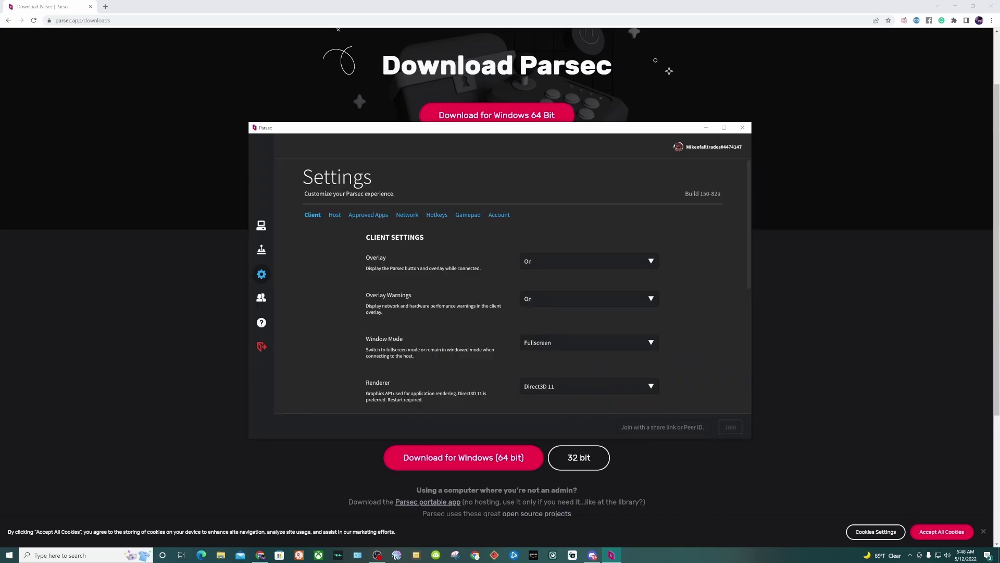
scroll(500, 273, down, 2)
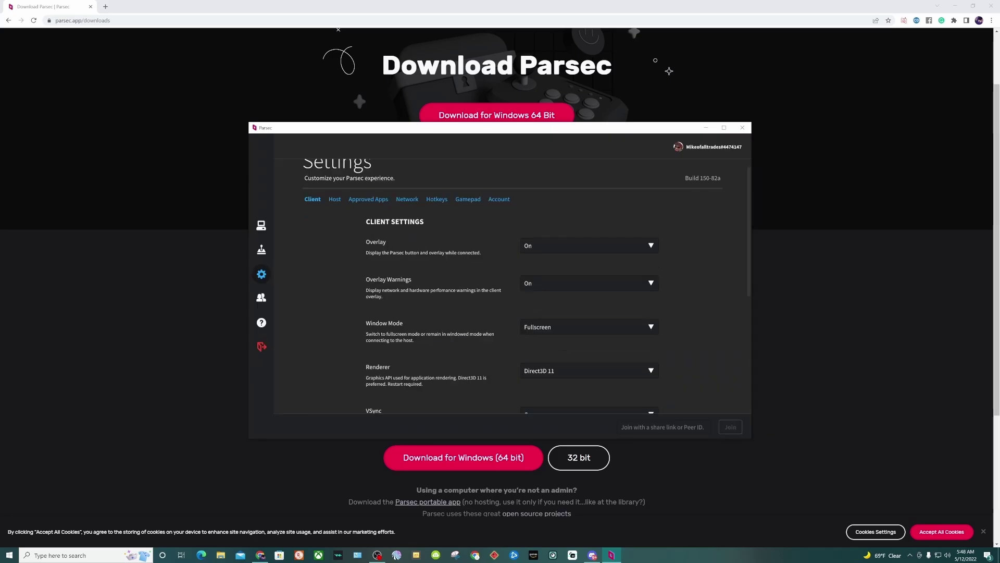
scroll(510, 274, down, 3)
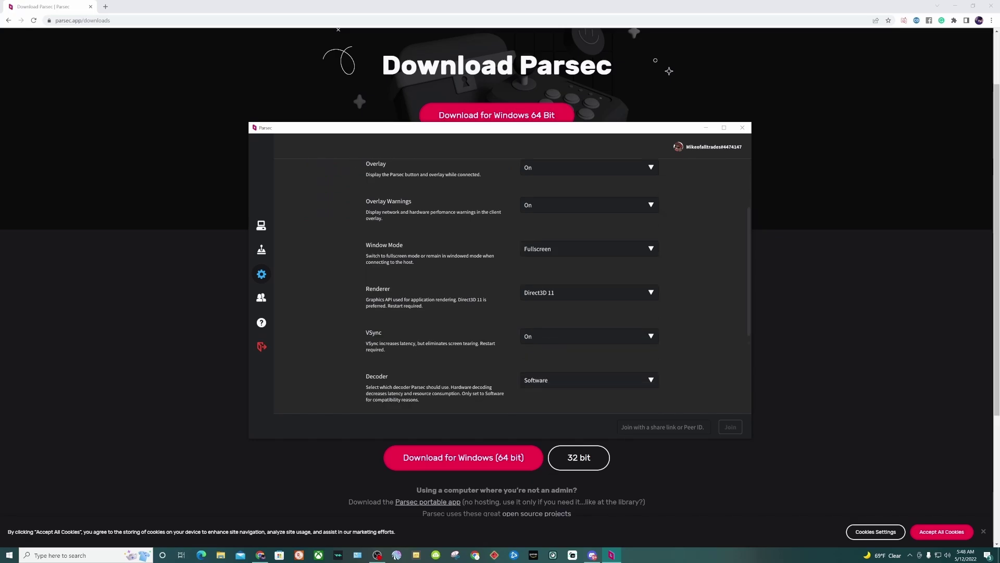
scroll(511, 287, down, 2)
scroll(510, 287, up, 8)
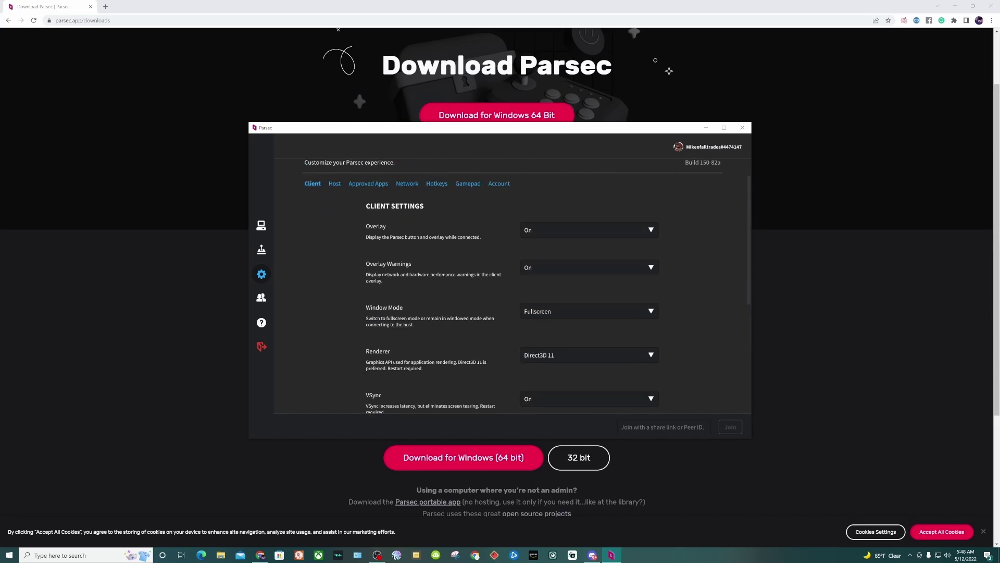
In Host settings, set the bandwidth limit to 30 Mbps.
click(333, 215)
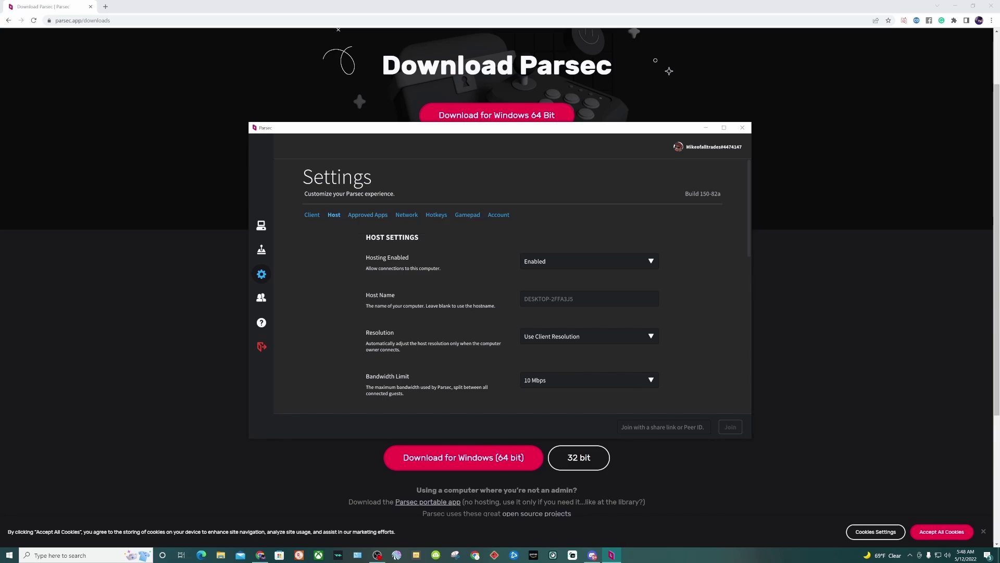
scroll(511, 287, down, 2)
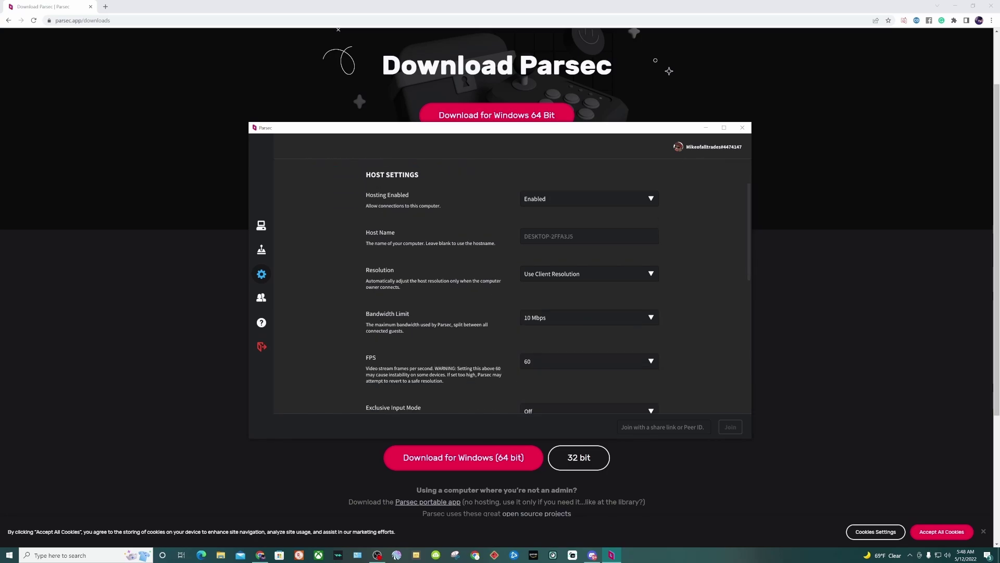
click(583, 317)
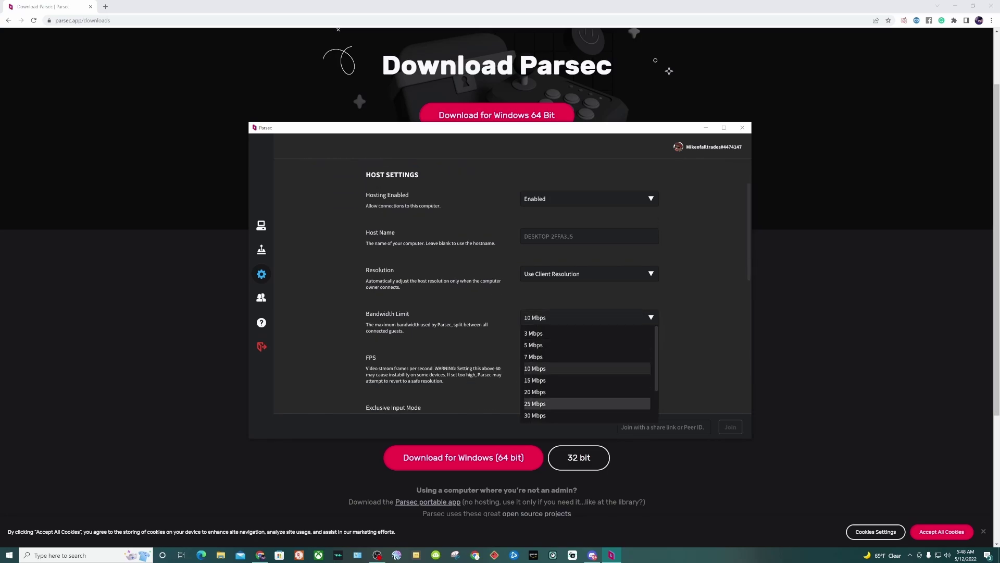
click(583, 415)
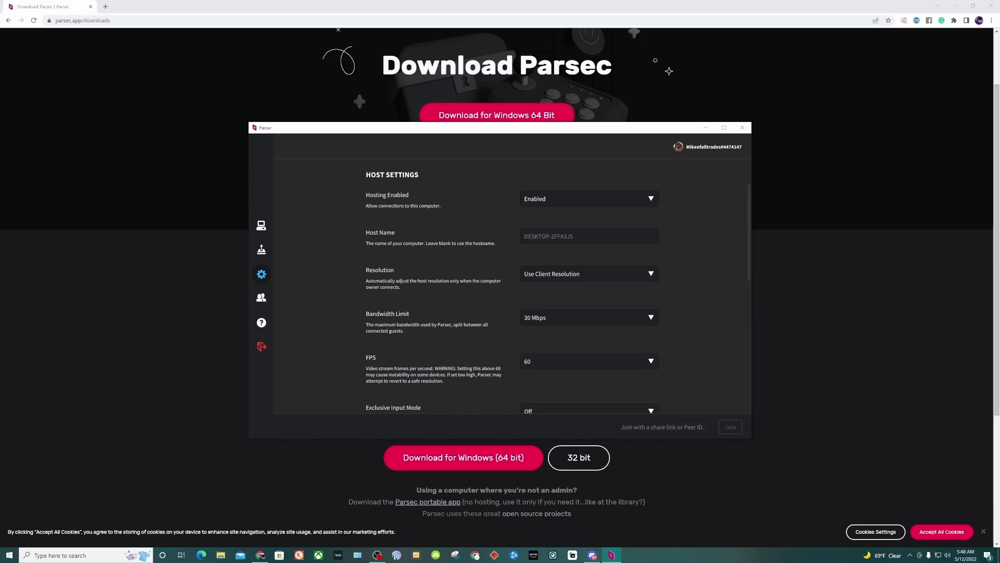
Keep the stream frame rate at 60 FPS and quality at Lowest Latency.
scroll(510, 287, down, 1)
click(584, 329)
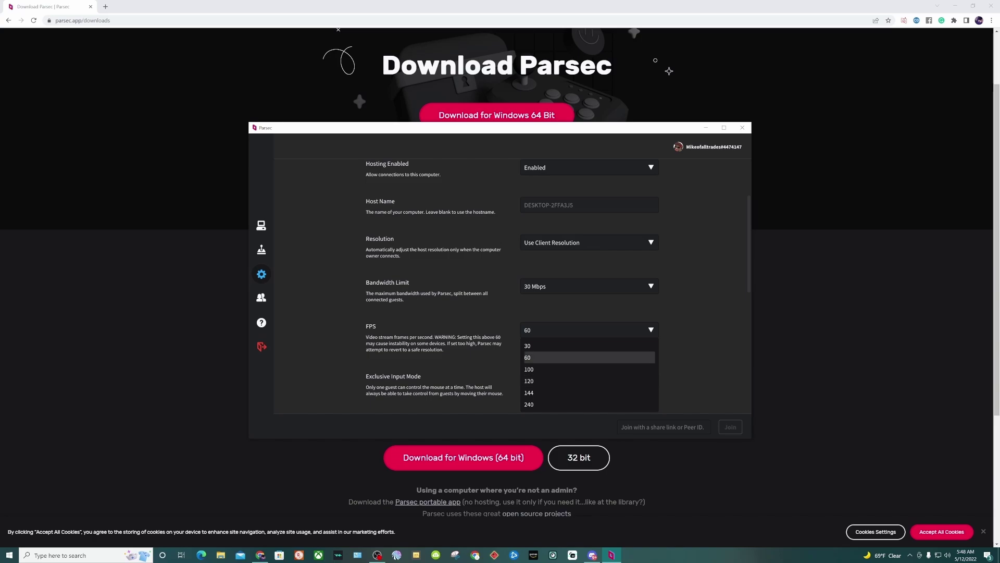
click(573, 345)
click(584, 329)
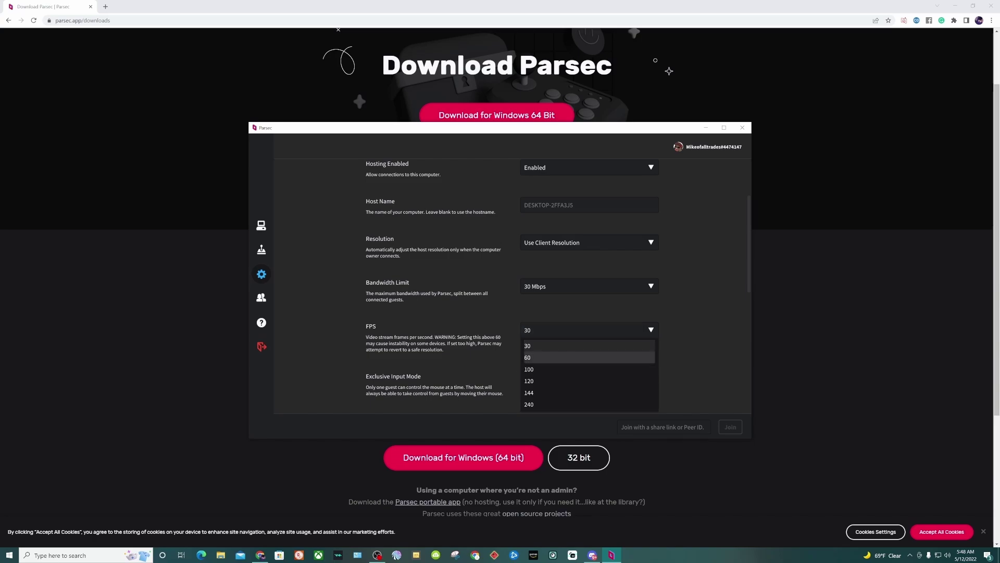
click(573, 358)
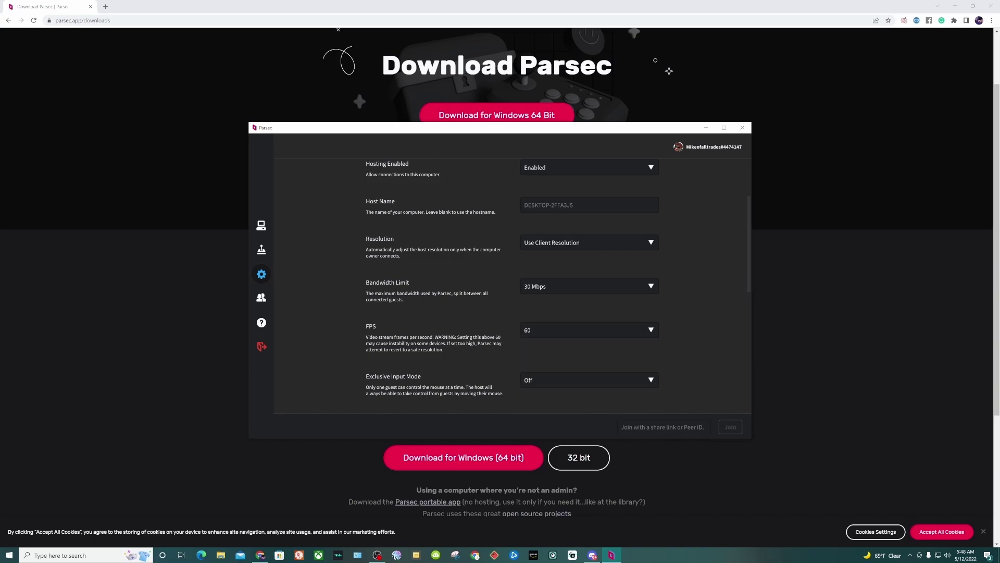
scroll(511, 287, down, 3)
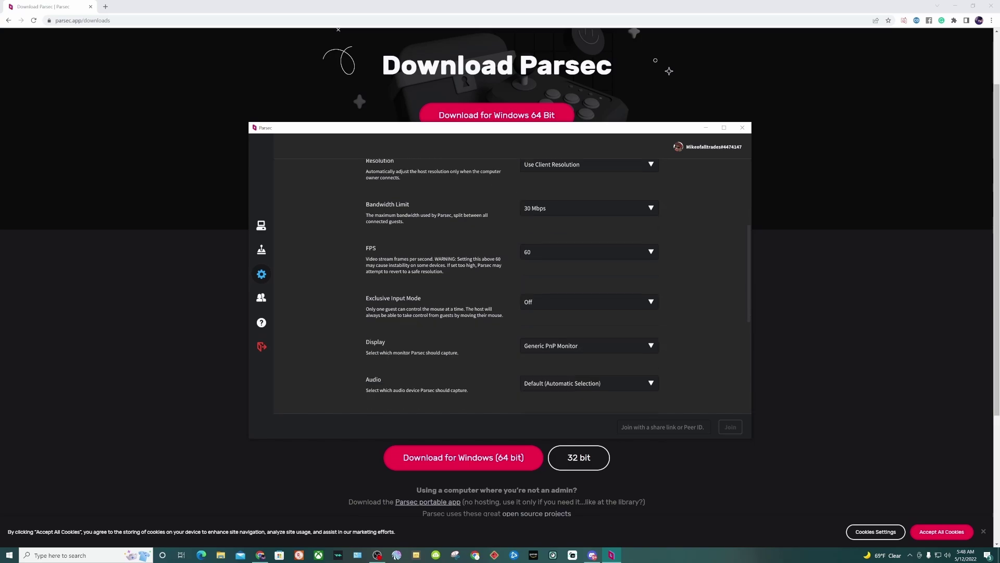
scroll(511, 286, down, 5)
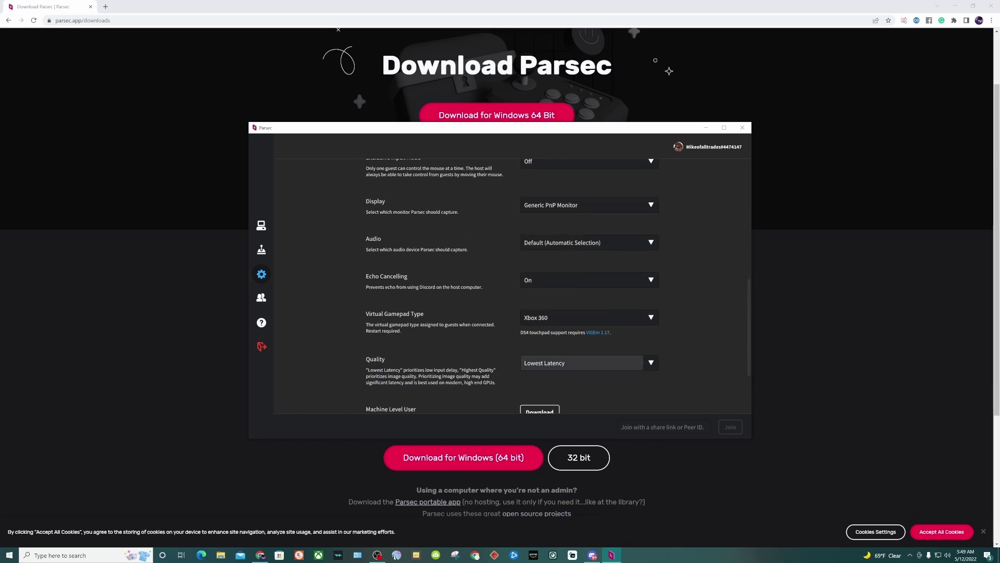
click(588, 362)
click(589, 378)
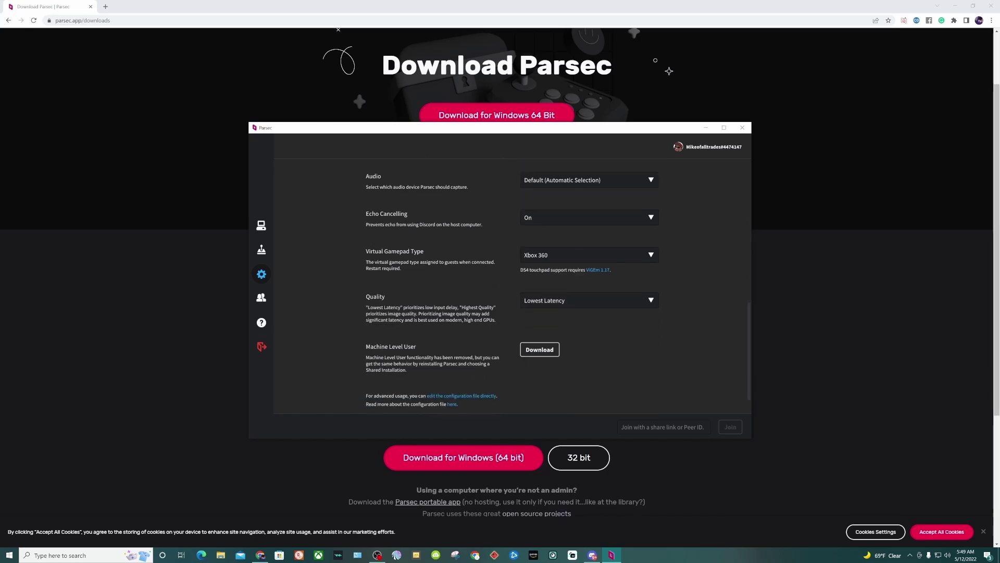
scroll(511, 284, down, 1)
scroll(511, 284, up, 5)
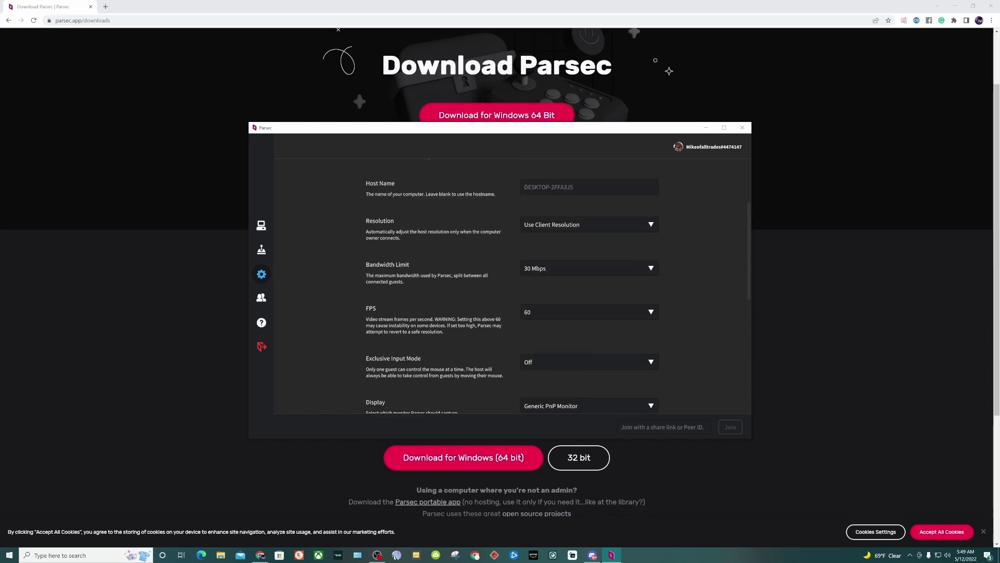
scroll(510, 284, up, 2)
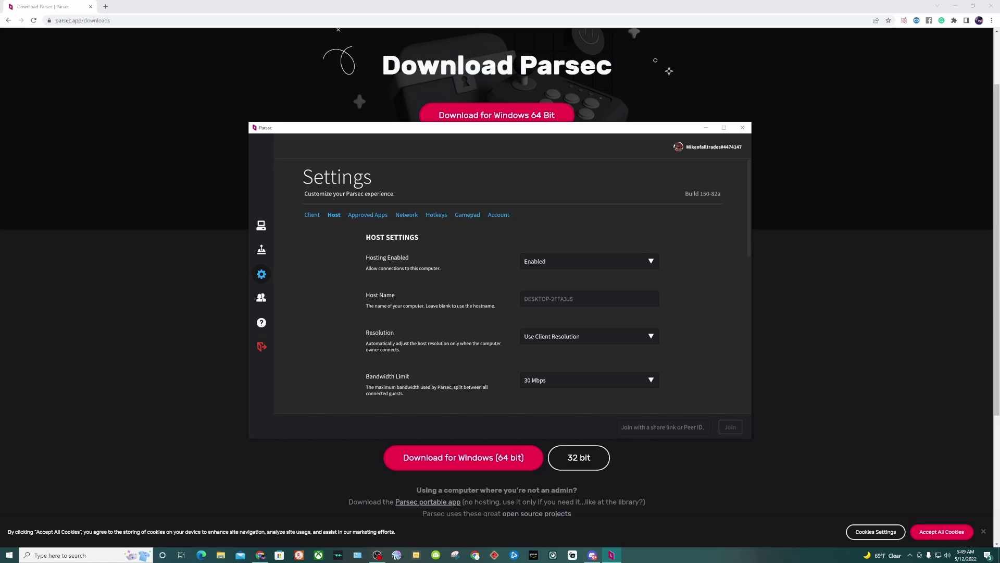
Show the Gamepad mapping for XInput Controller #0 (045E/02FF).
click(467, 214)
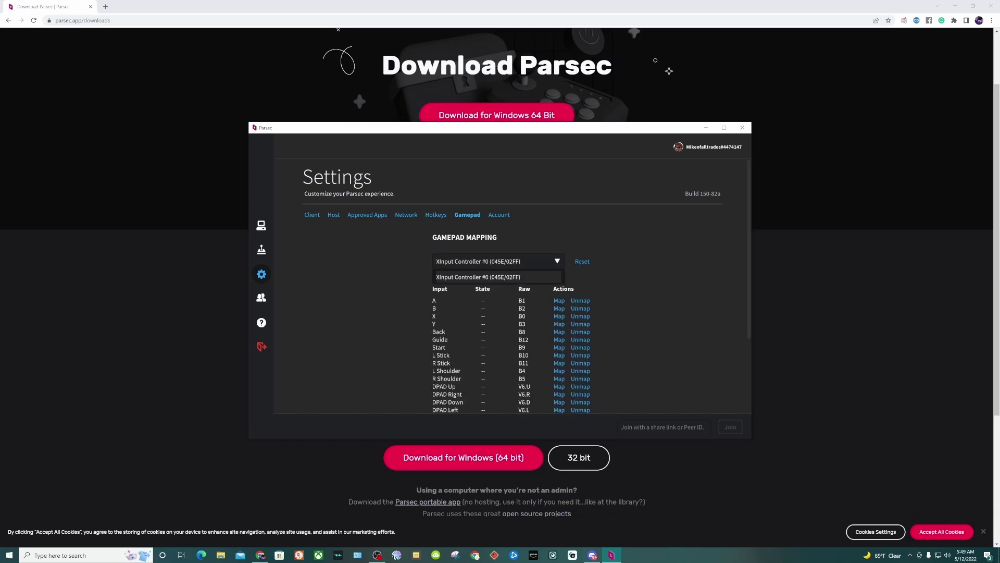
scroll(511, 286, down, 4)
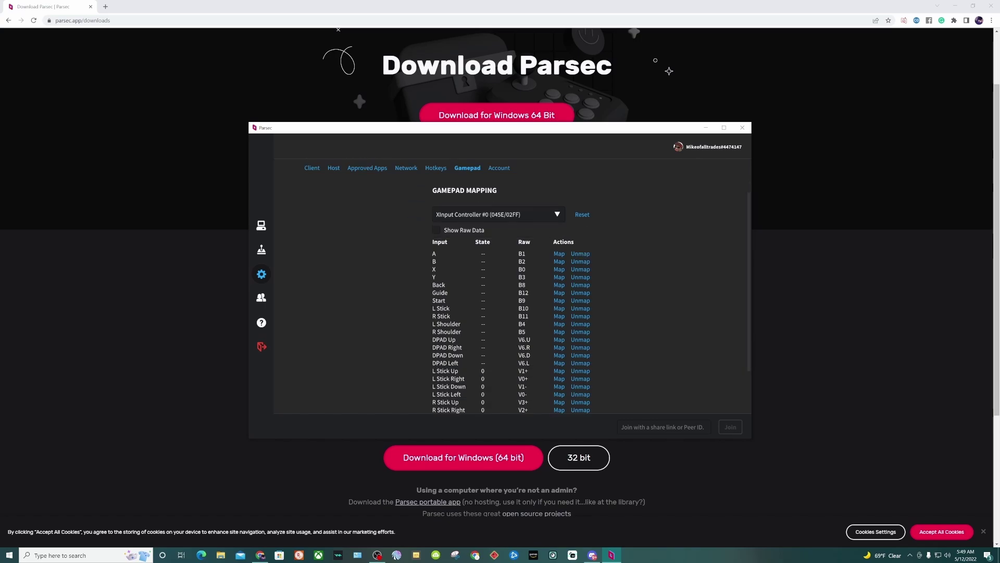
scroll(511, 287, up, 4)
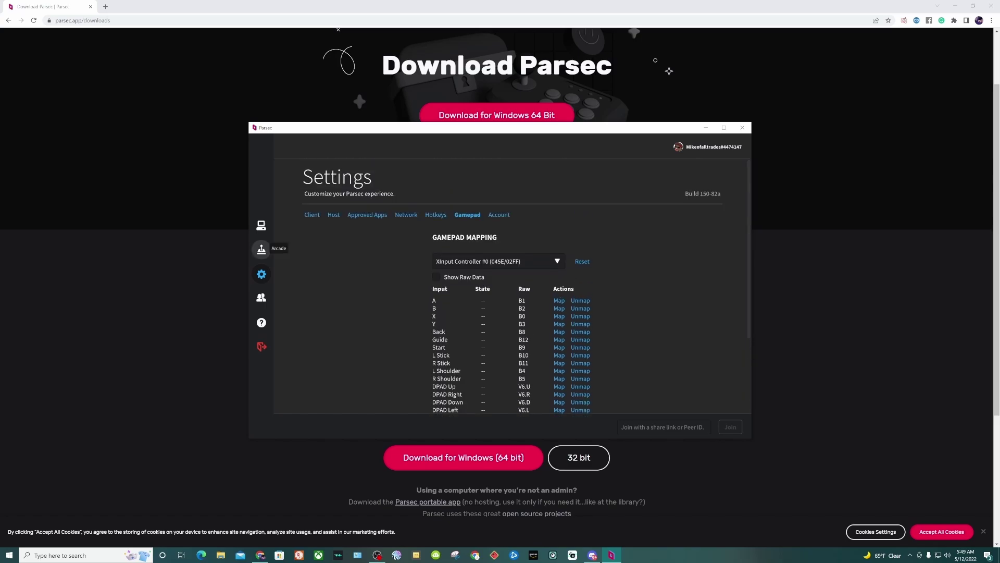
Open the Arcade and scroll through hosted games like Retroarch and Ultimate Chicken Horse.
click(261, 250)
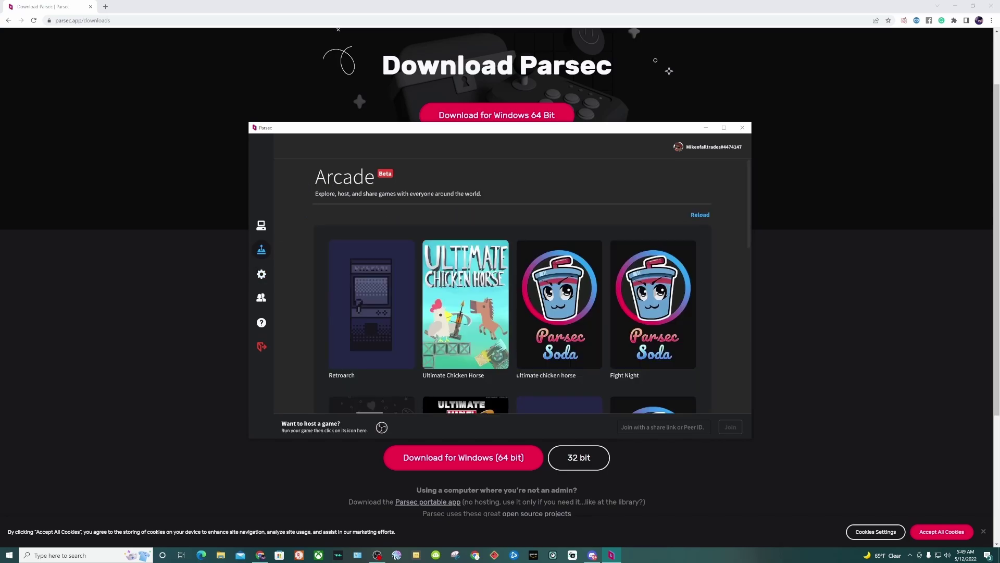
scroll(512, 287, down, 2)
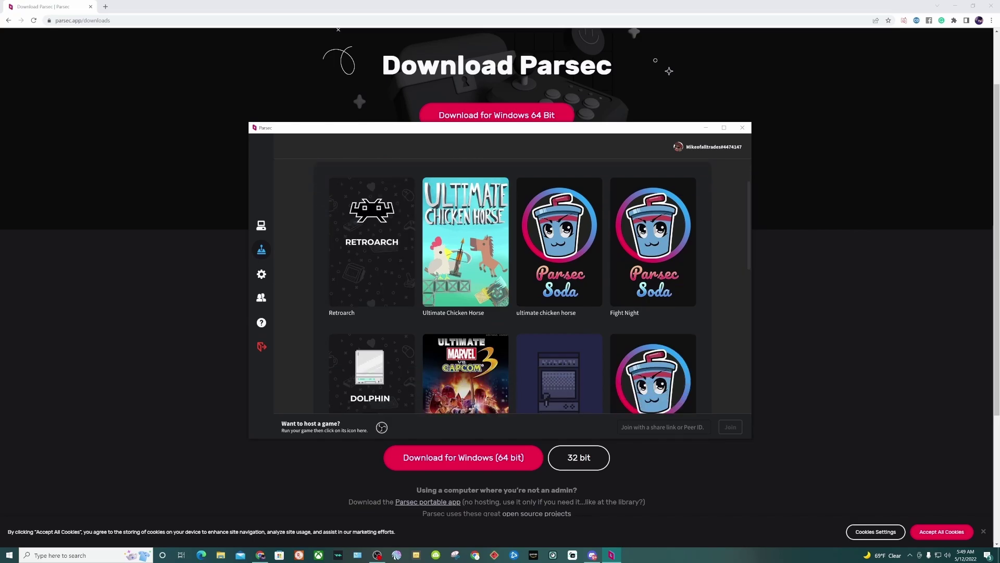
Host redream as a public Parsec game and switch to Redream's game library.
mouse_move(372, 245)
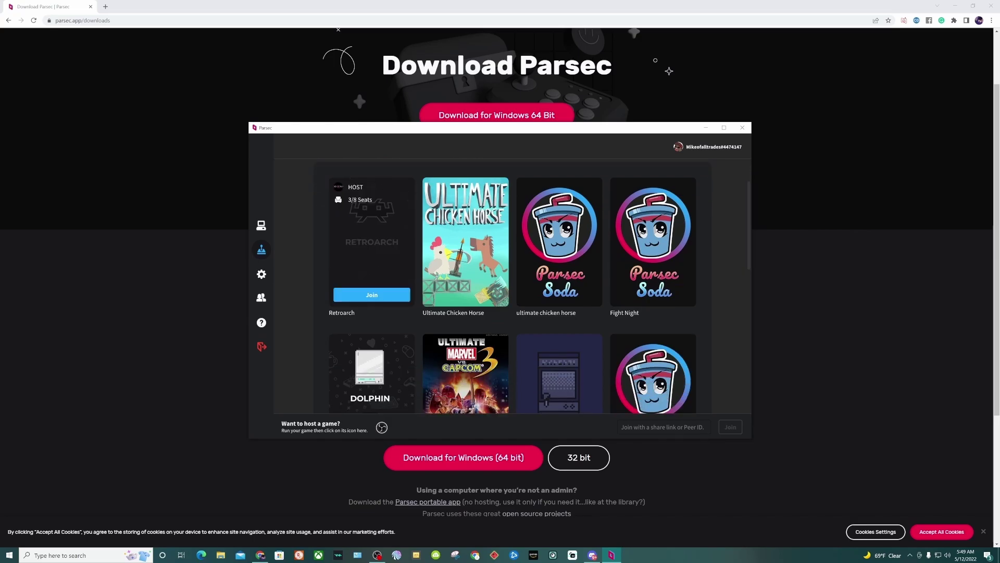
mouse_move(466, 245)
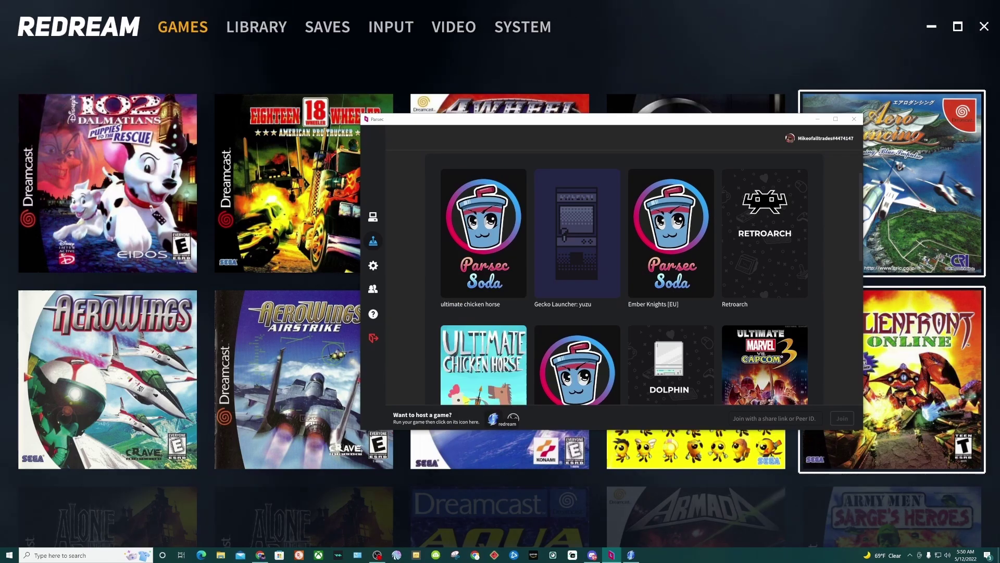
click(493, 419)
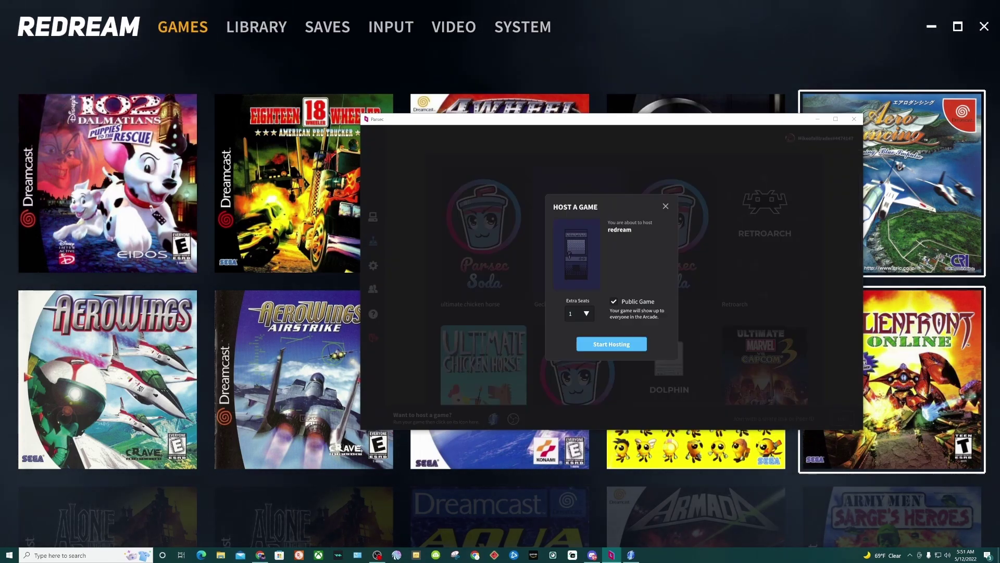
click(611, 343)
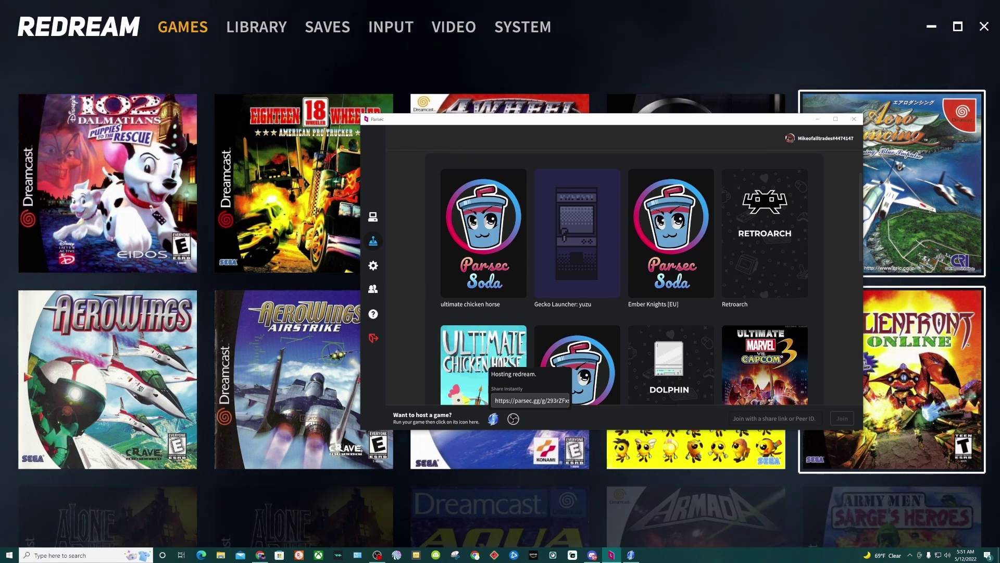
key(alt+Tab)
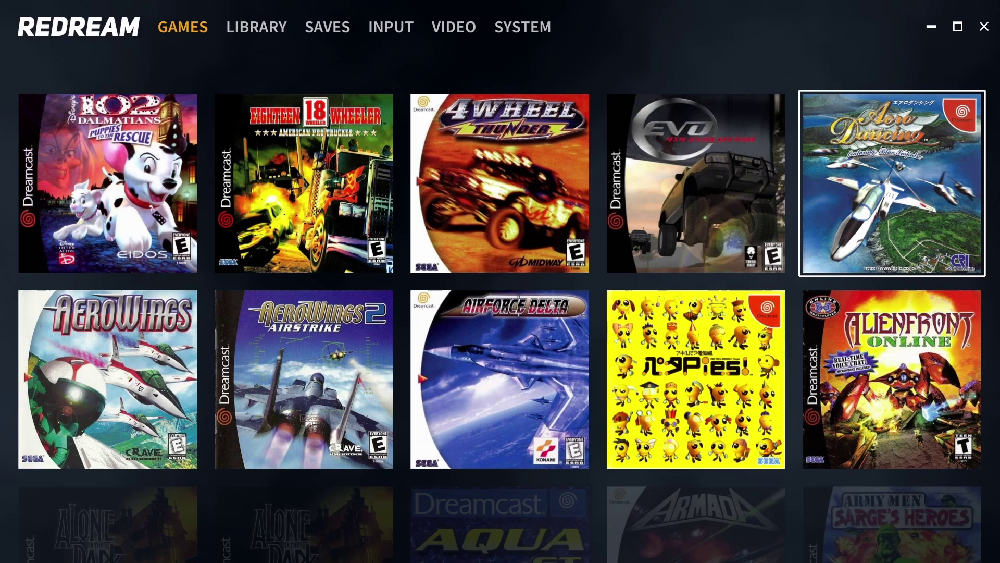
Browse down the Redream library from the C titles past GigaWing 2 to the K titles.
key(Down)
key(Down)
key(Down)
key(Down)
key(Down)
key(Down)
key(Down)
key(Down)
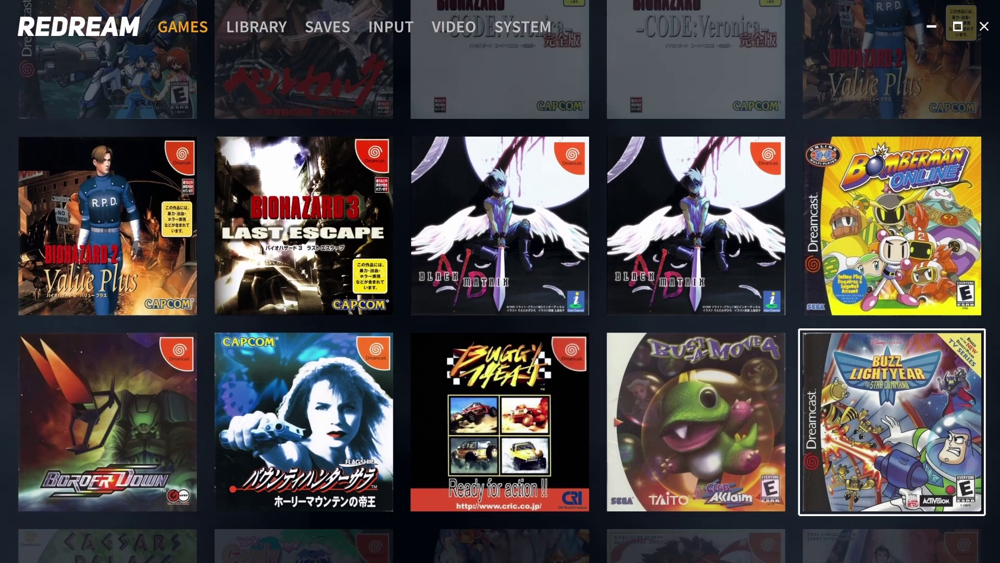
key(Left)
key(Left)
key(Left)
key(Down)
key(Down)
key(Down)
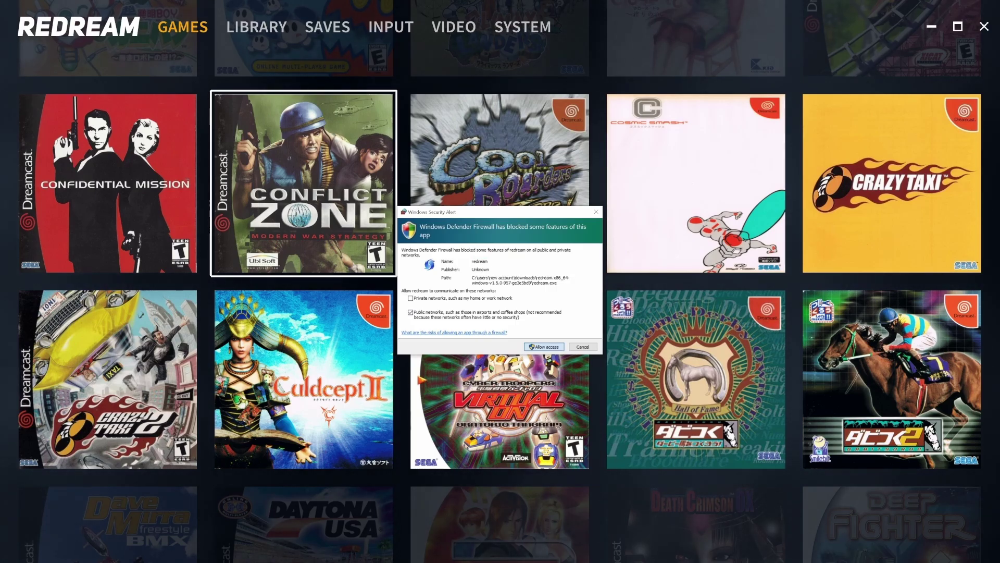
key(Down)
key(Down)
key(Down)
key(Down)
key(Down)
key(Down)
key(Down)
key(Down)
key(Down)
key(Down)
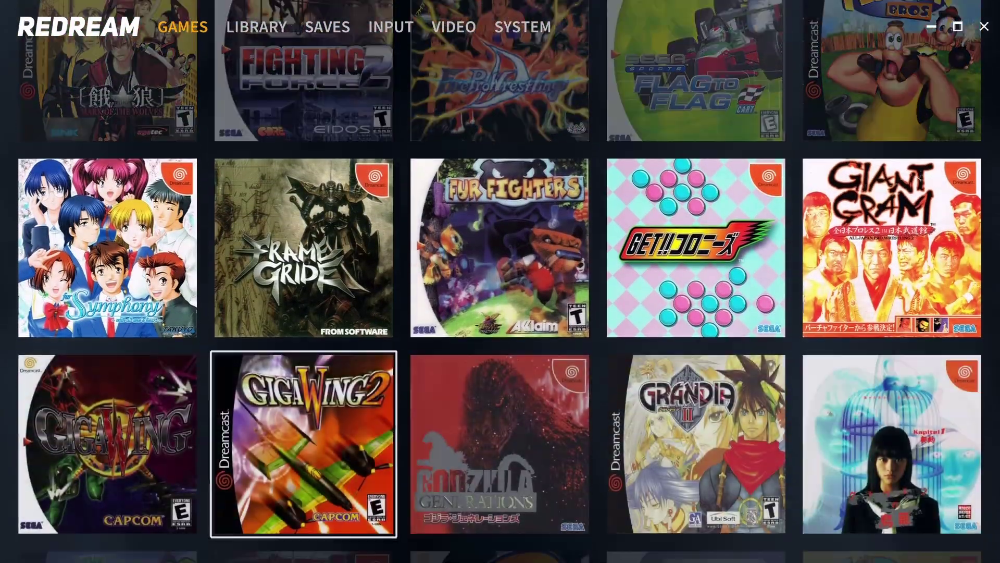
key(Down)
key(Down)
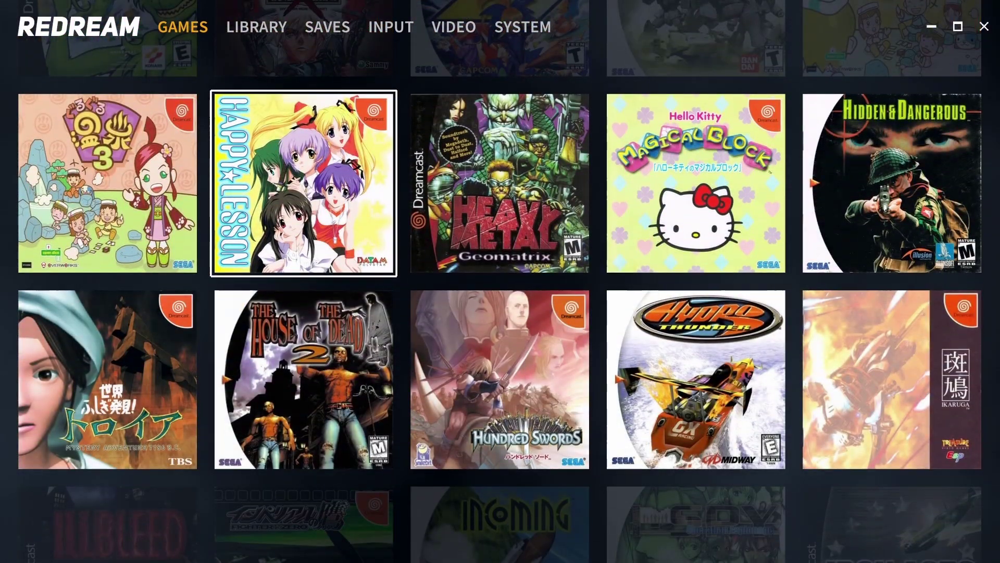
key(Down)
key(Down)
key(Down)
key(Down)
key(Down)
key(Down)
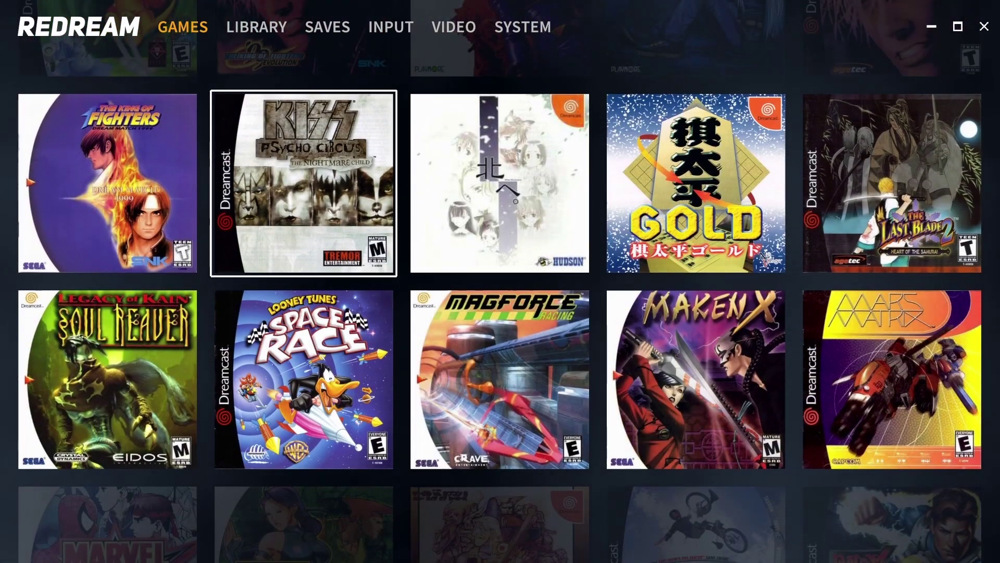
key(Down)
key(Down)
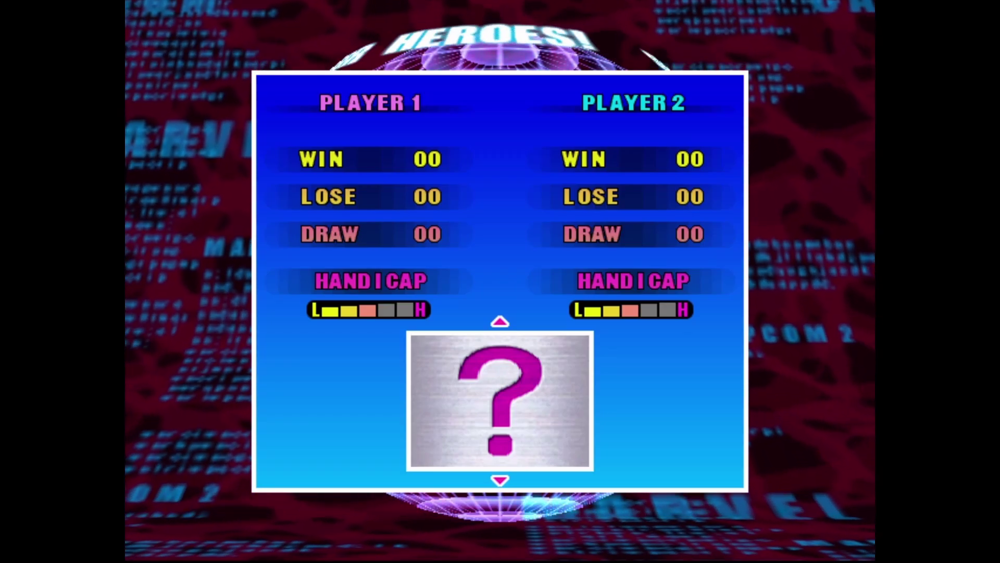
Change the stage from random and return to Marvel vs. Capcom 2 character select.
key(Down)
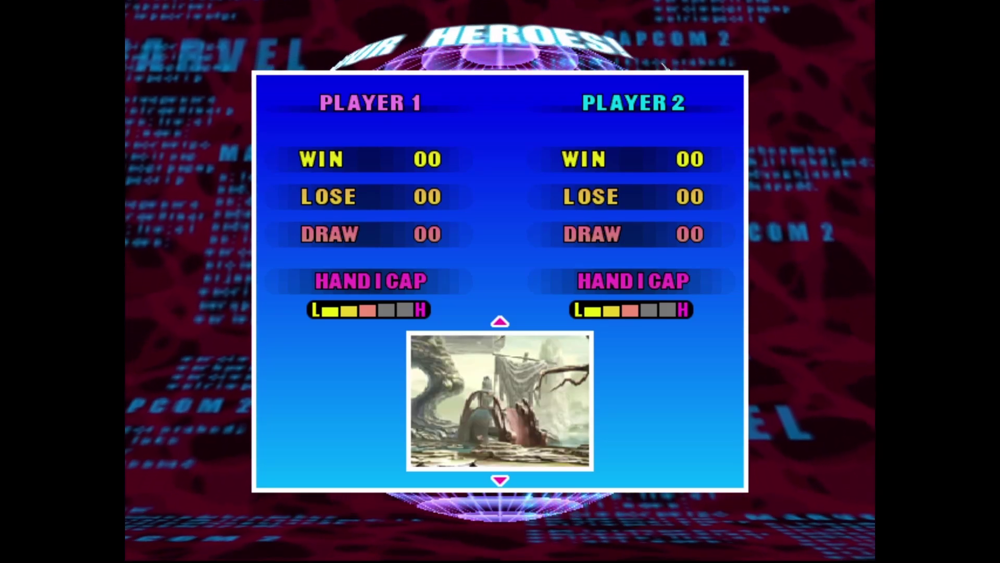
key(Return)
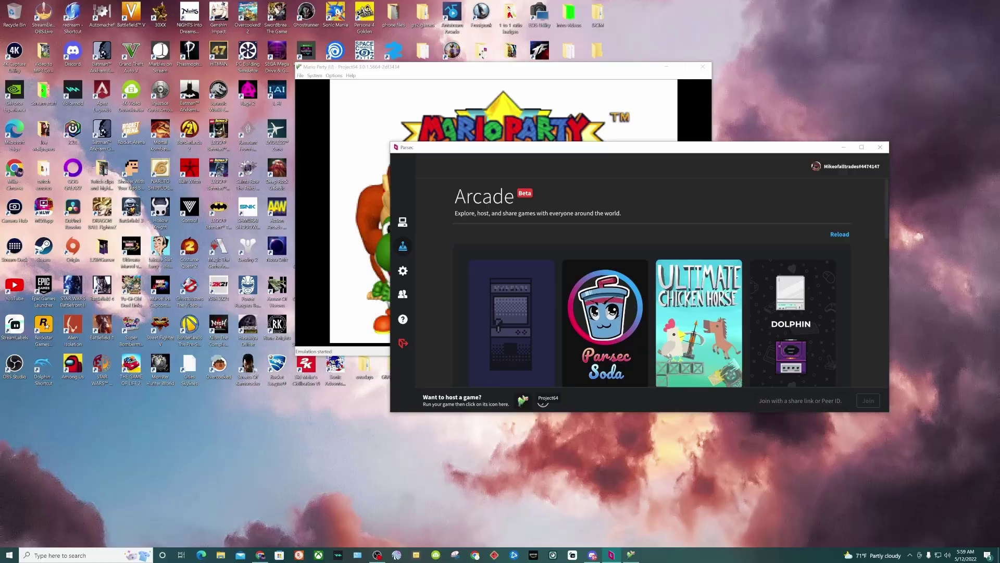
Start hosting Project64 in Parsec and bring up the Mario Party window.
click(523, 400)
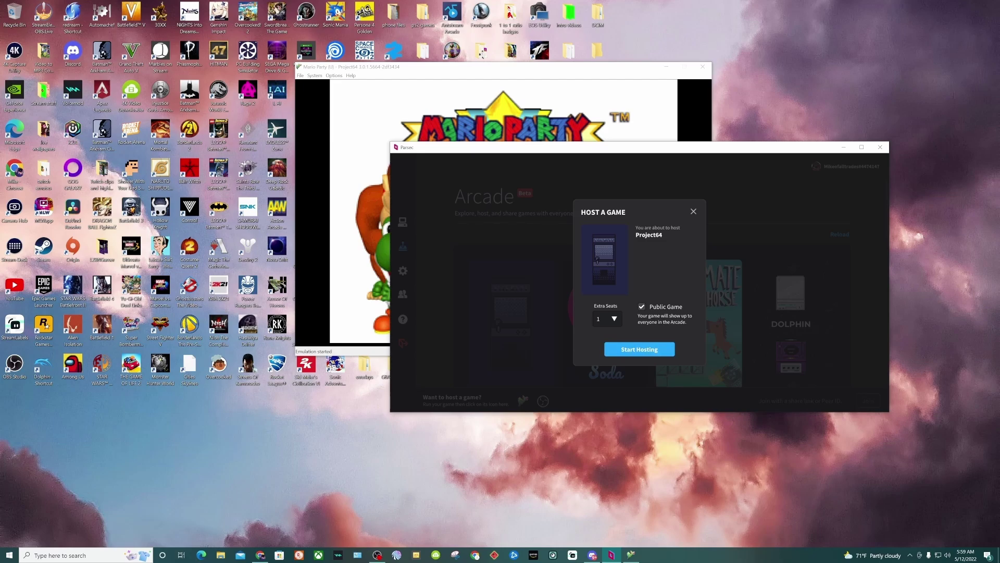
click(639, 349)
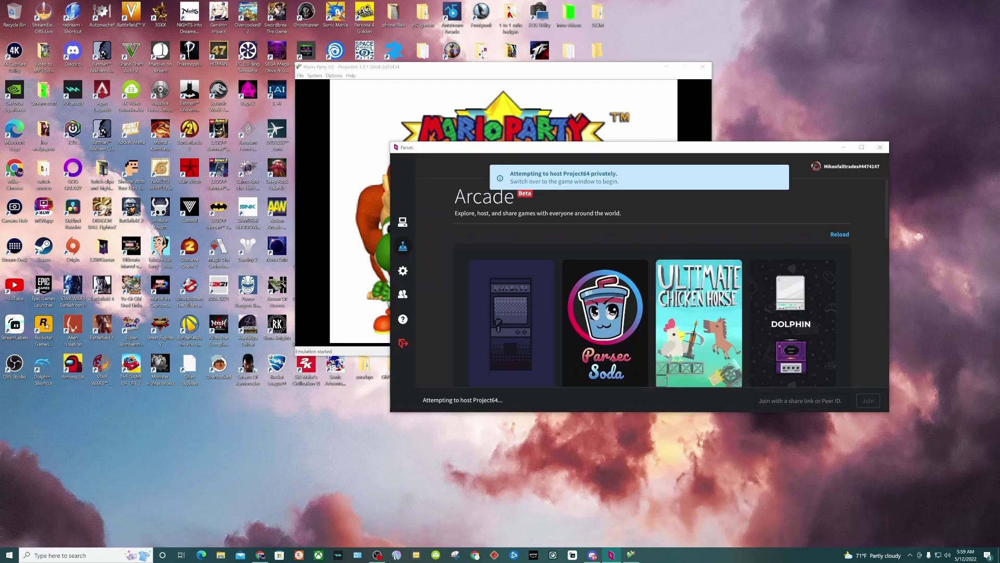
key(alt+Tab)
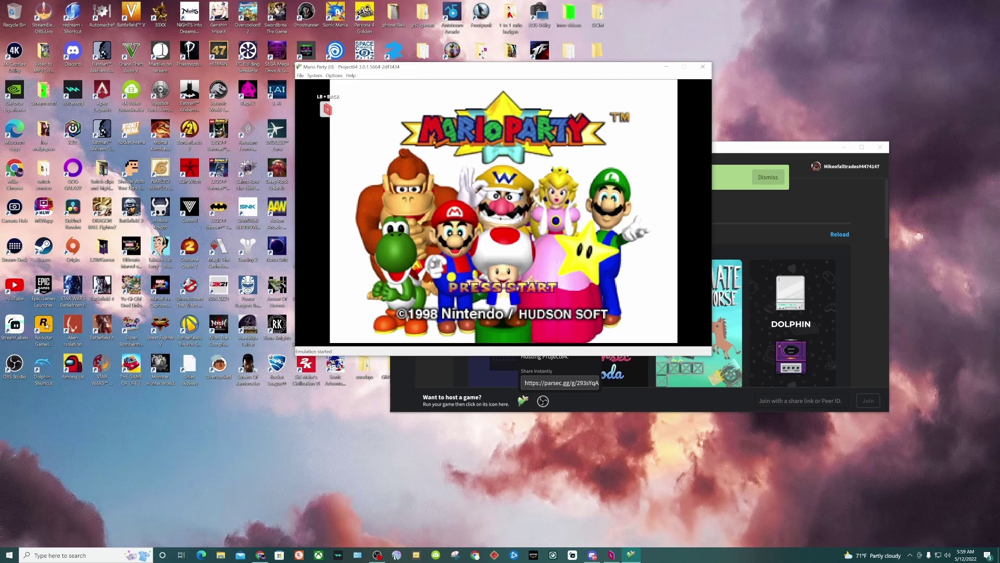
Move Mario Party up-left and Parsec up-right, then pass the Mario Party title screen.
drag(495, 67, 328, 19)
drag(677, 147, 765, 72)
key(alt+Tab)
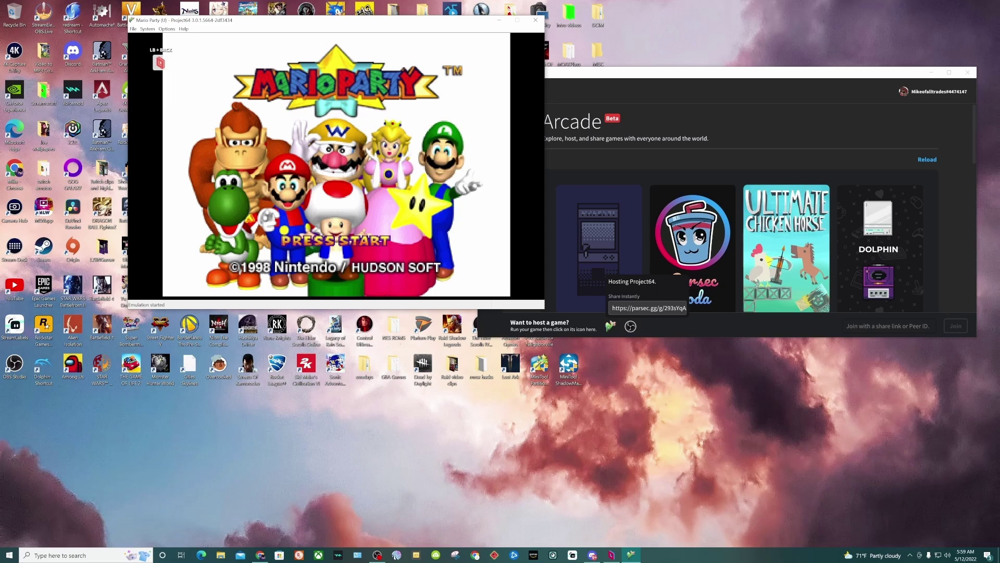
key(Return)
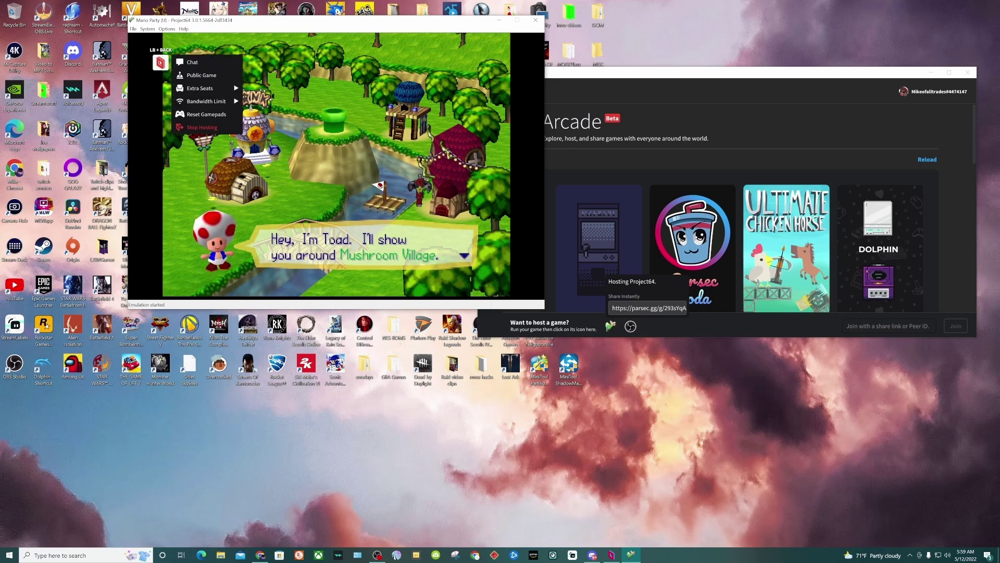
key(Down)
key(Down)
key(Up)
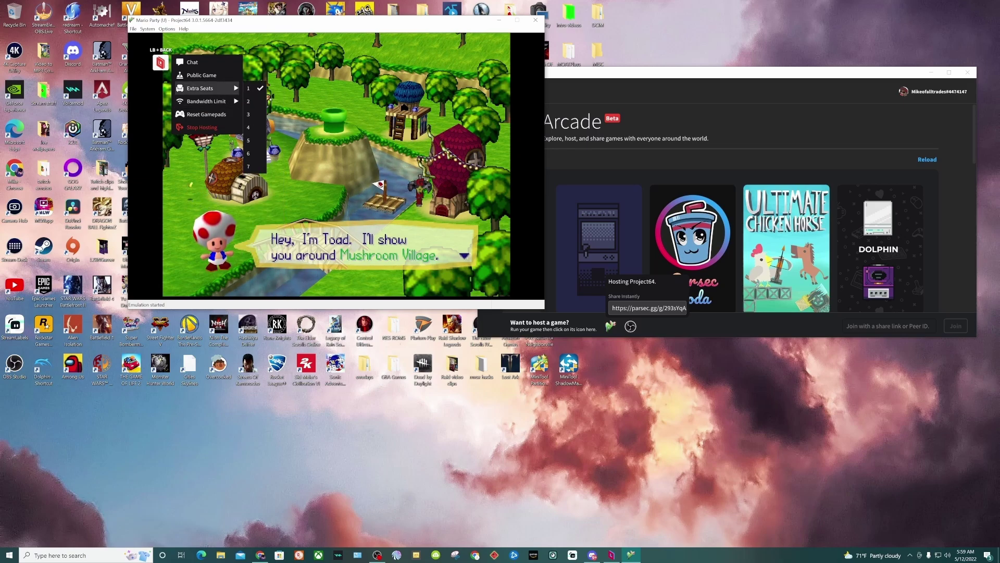
key(Up)
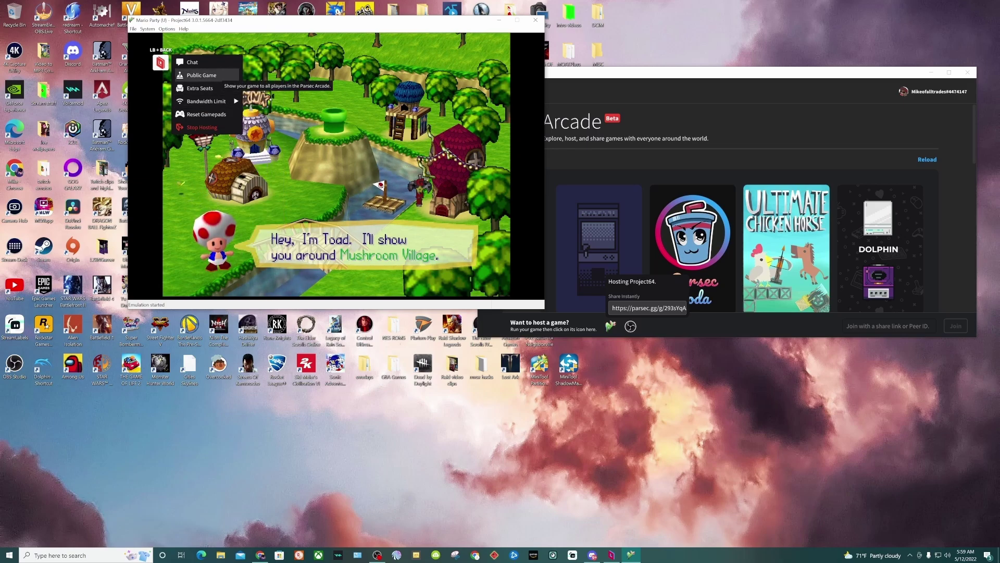
key(Down)
key(Up)
key(Down)
key(Up)
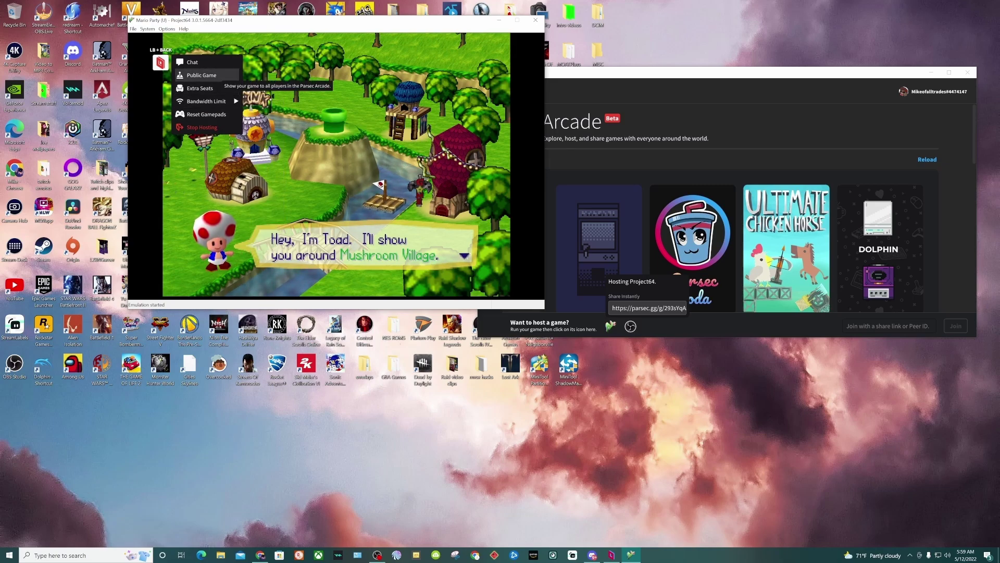
key(Up)
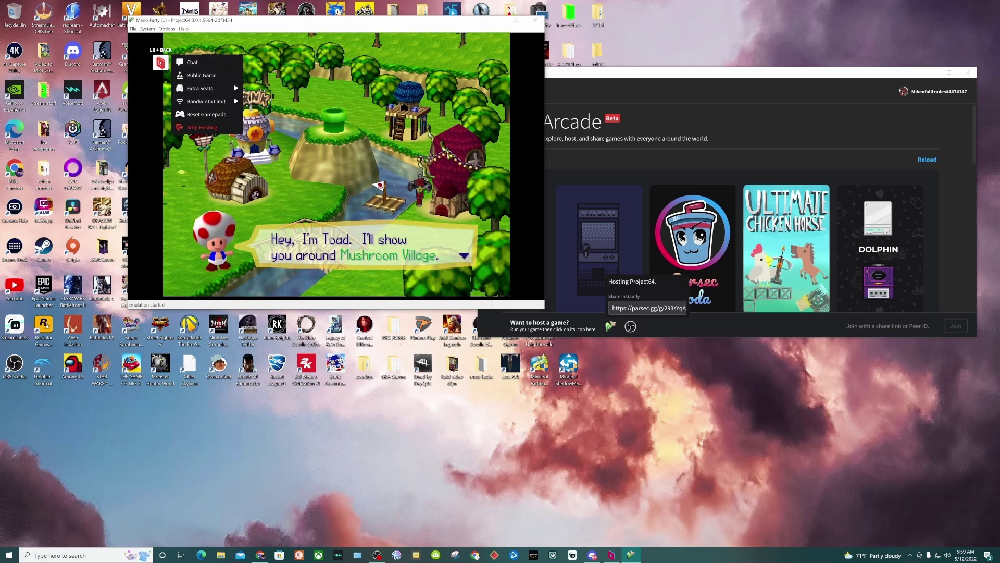
key(Escape)
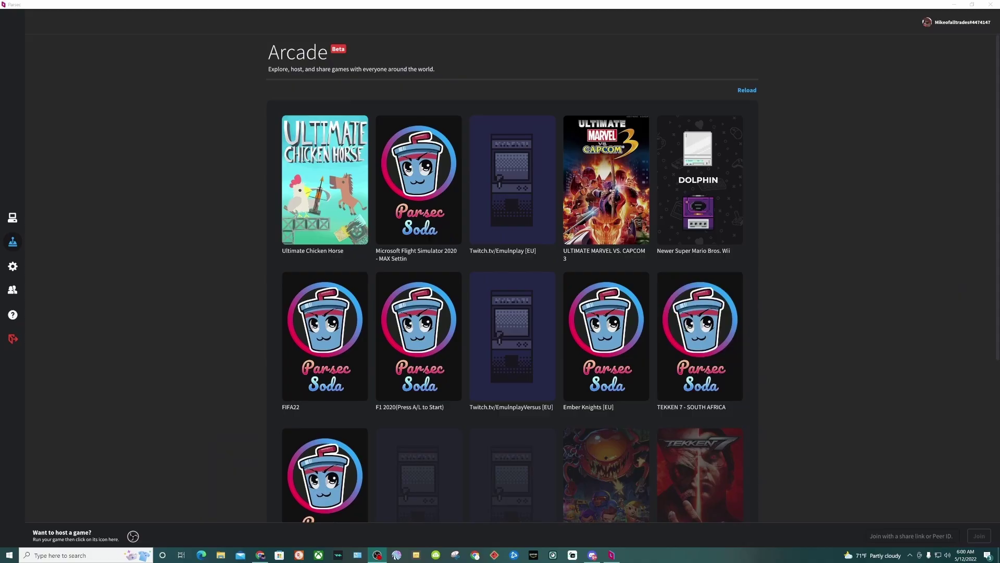
Find the Dolphin tile for Newer Super Mario Bros. Wii in the Arcade and join it.
mouse_move(606, 180)
scroll(605, 179, down, 3)
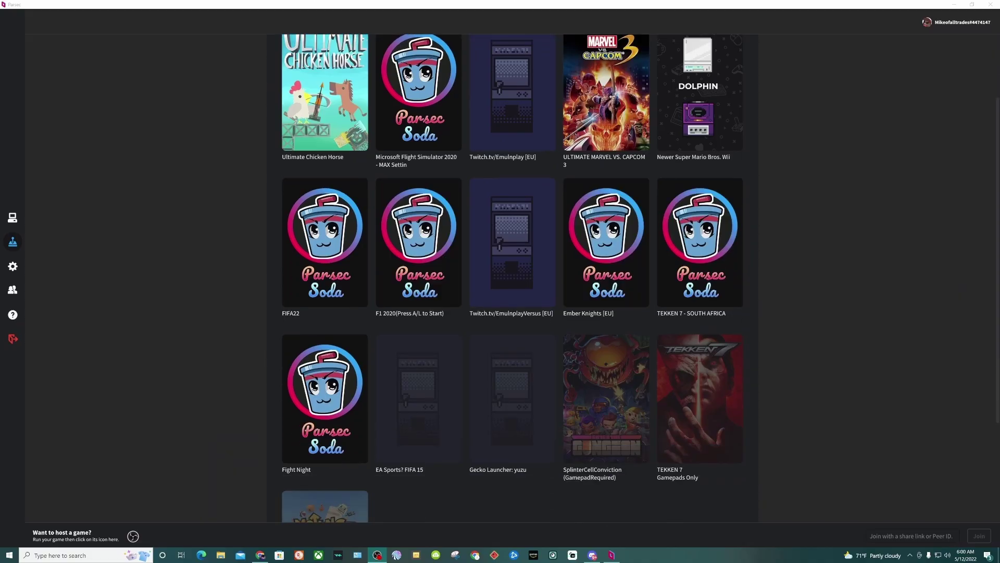
scroll(323, 234, down, 5)
scroll(323, 234, up, 8)
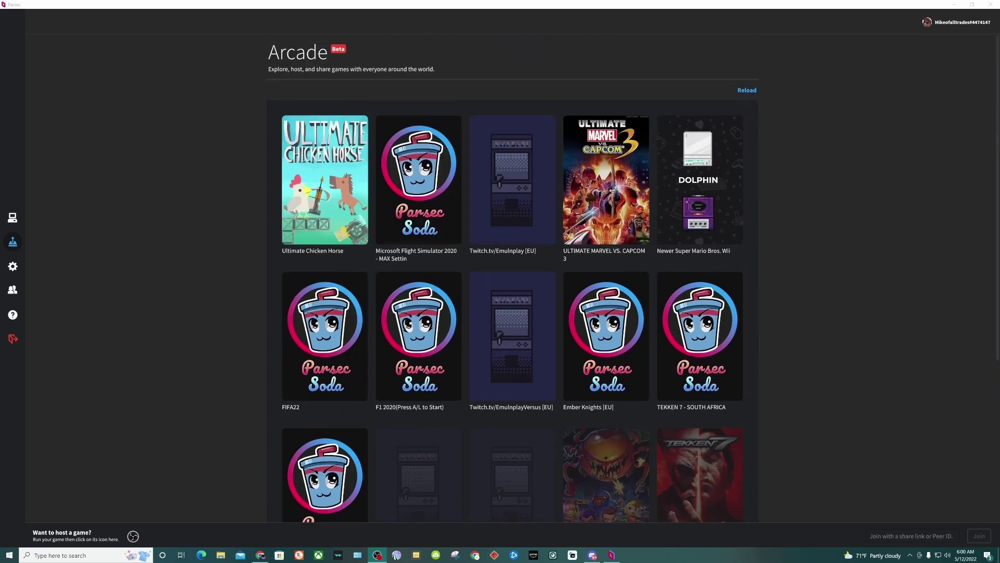
mouse_move(699, 180)
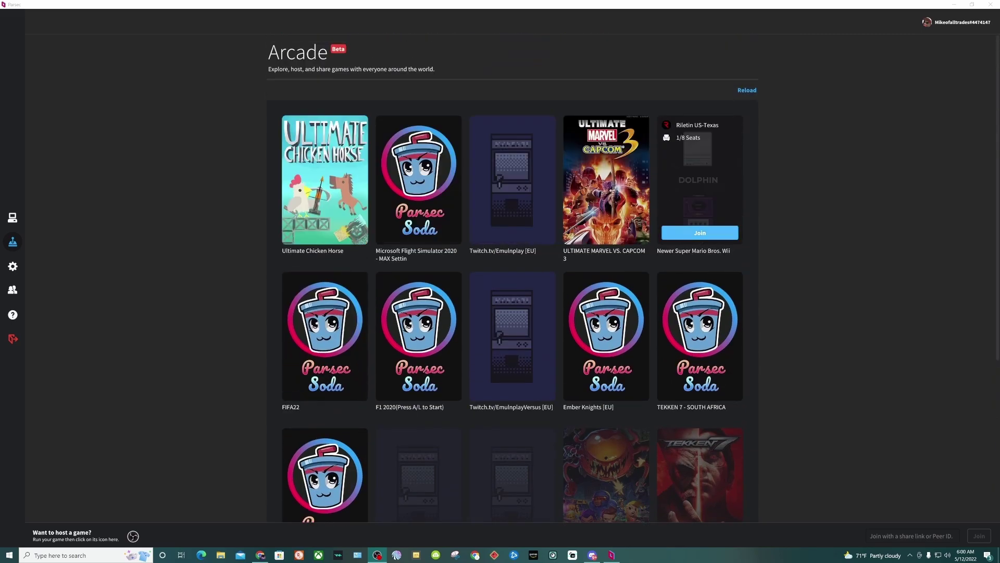
click(700, 233)
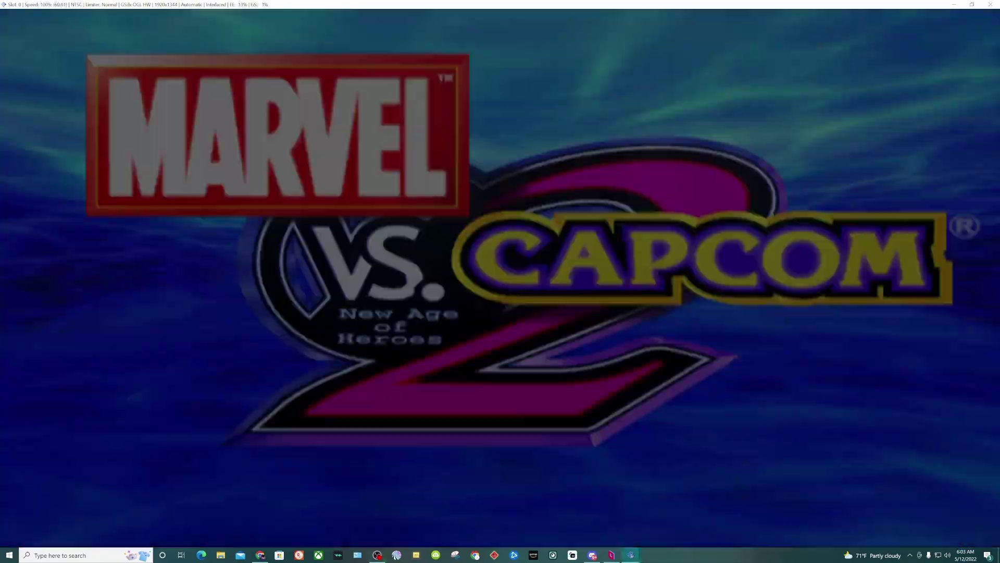
Skip the Marvel vs. Capcom 2 intro to reach the Arcade/VS/Training/Option mode menu.
key(Return)
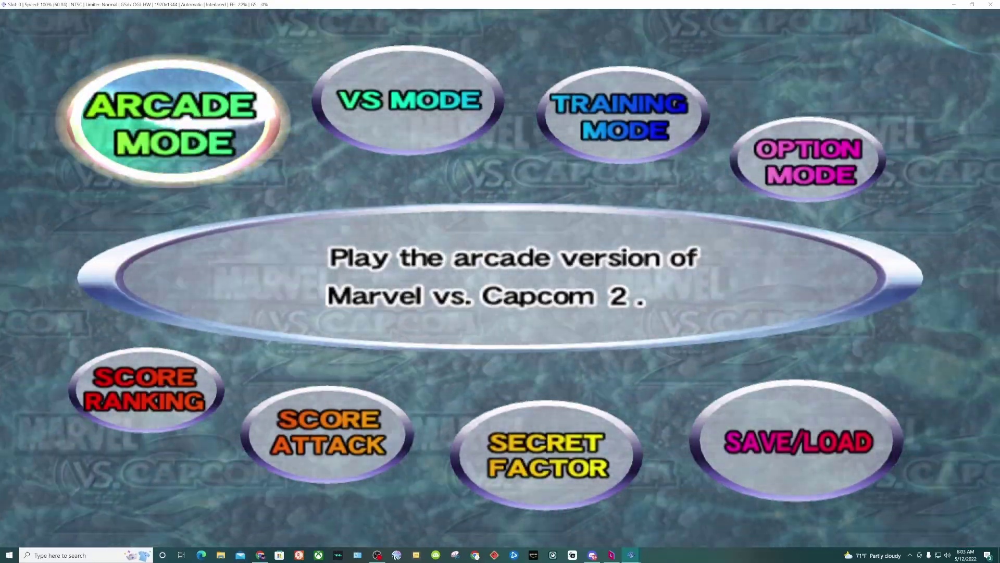